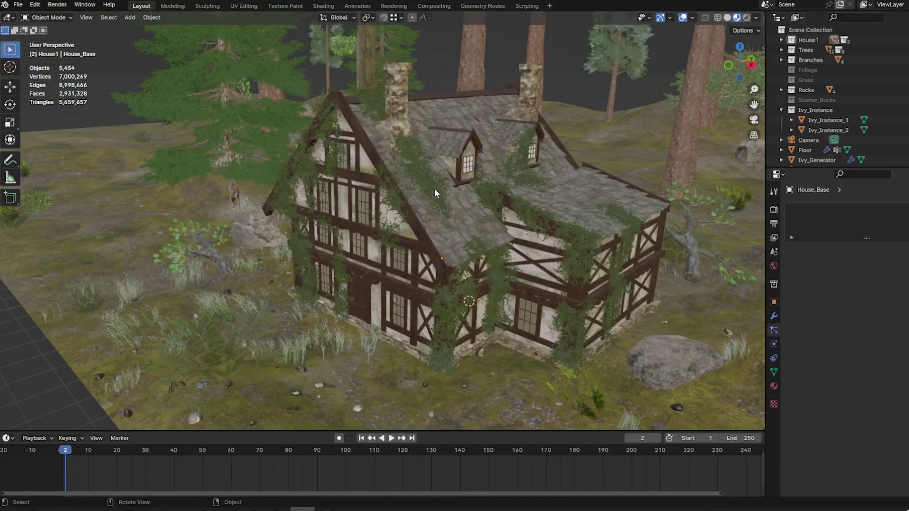
- Add an Image Texture node to the house base's Plaster material and feed its Vector input from a UV Map node set to MaskUVs
scroll(365, 171, up, 3)
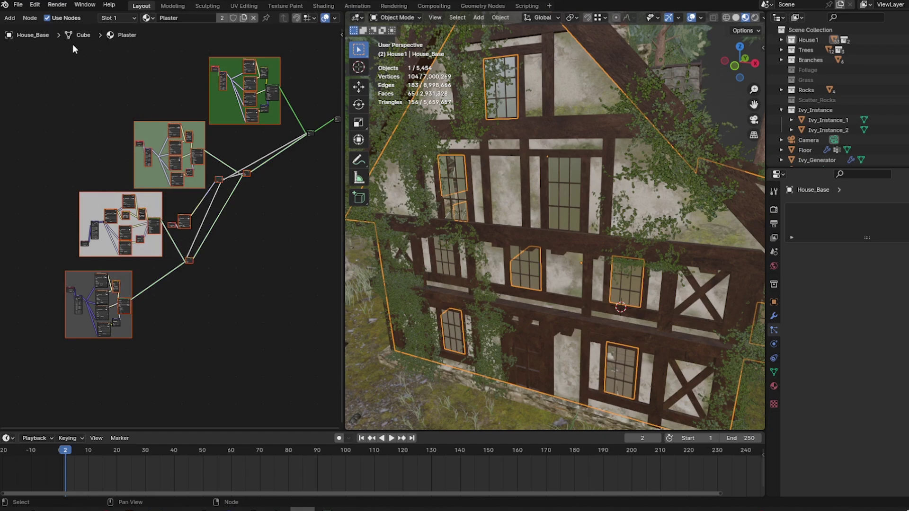
drag(71, 46, 218, 264)
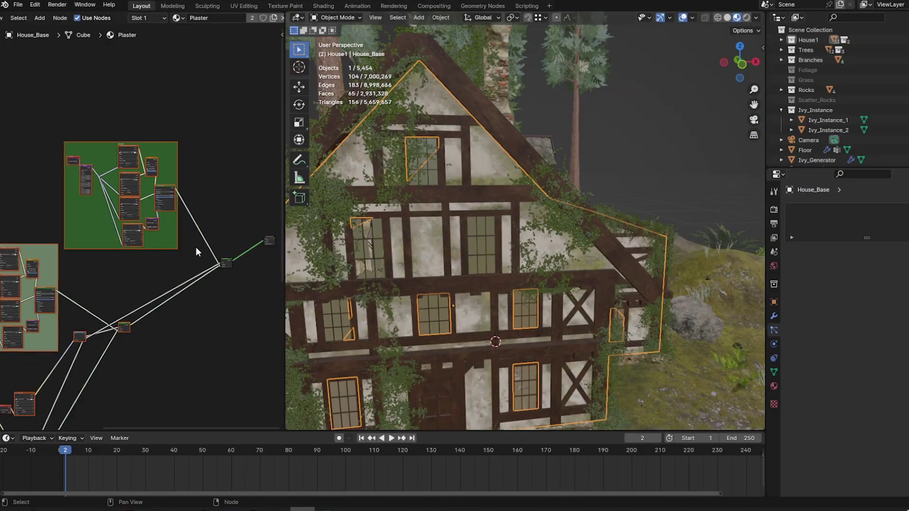
scroll(198, 246, down, 3)
drag(44, 146, 197, 357)
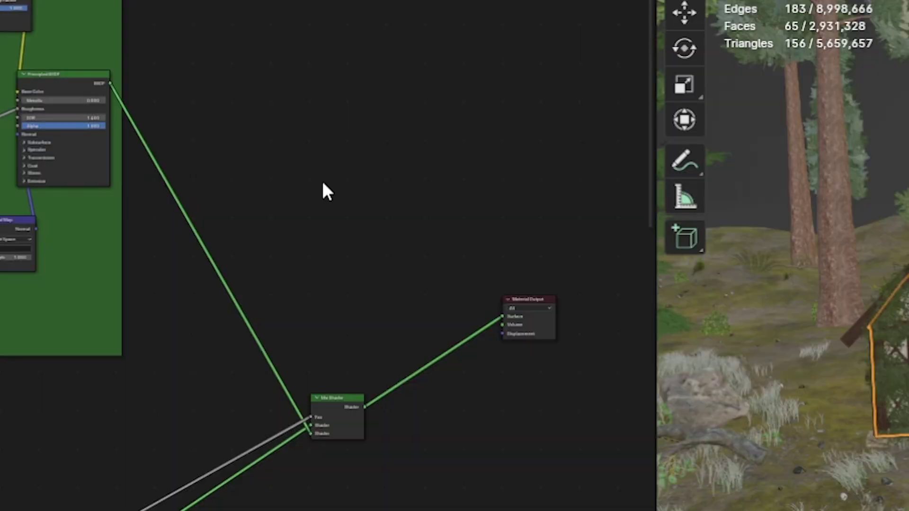
key(shift+a)
click(319, 180)
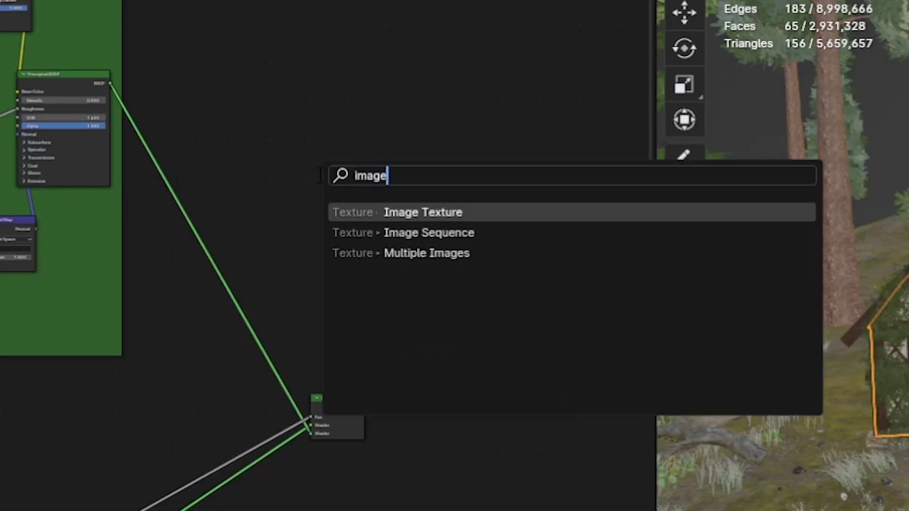
key(Return)
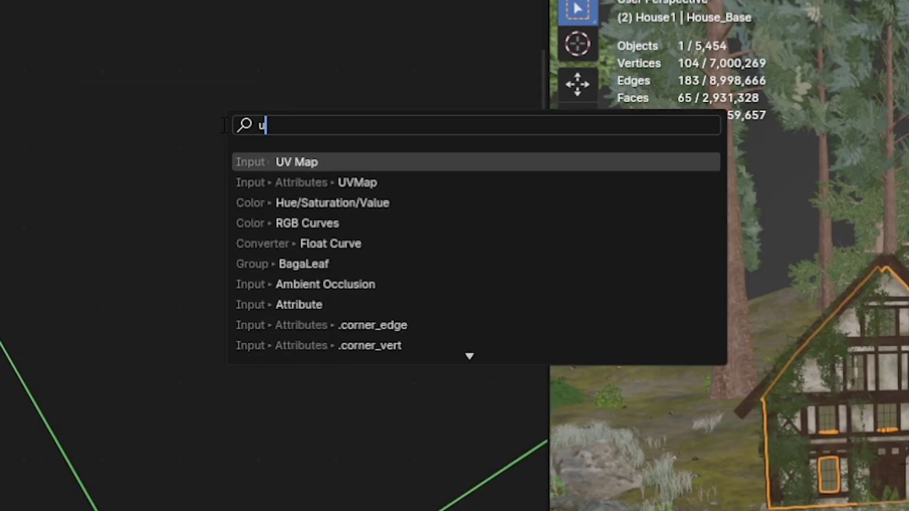
key(Return)
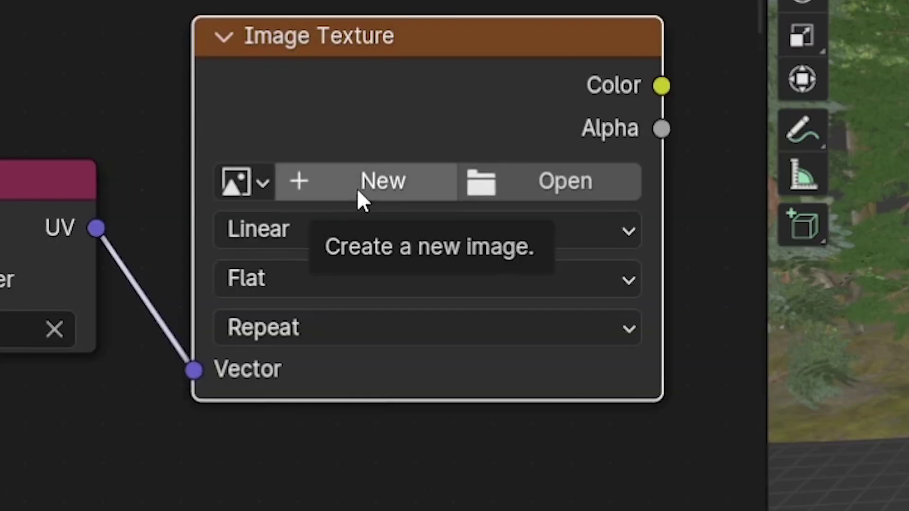
- Create a new image named House_Base in the unassigned Image Texture node
click(601, 187)
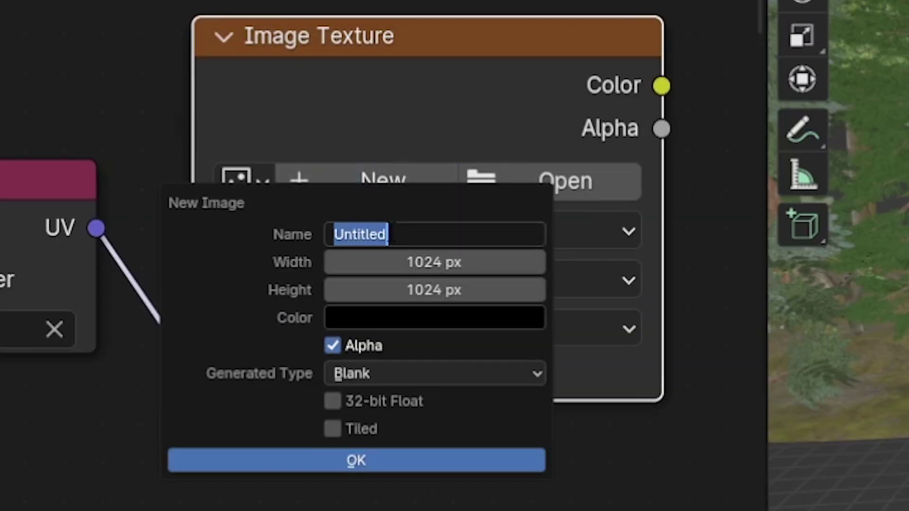
key(Return)
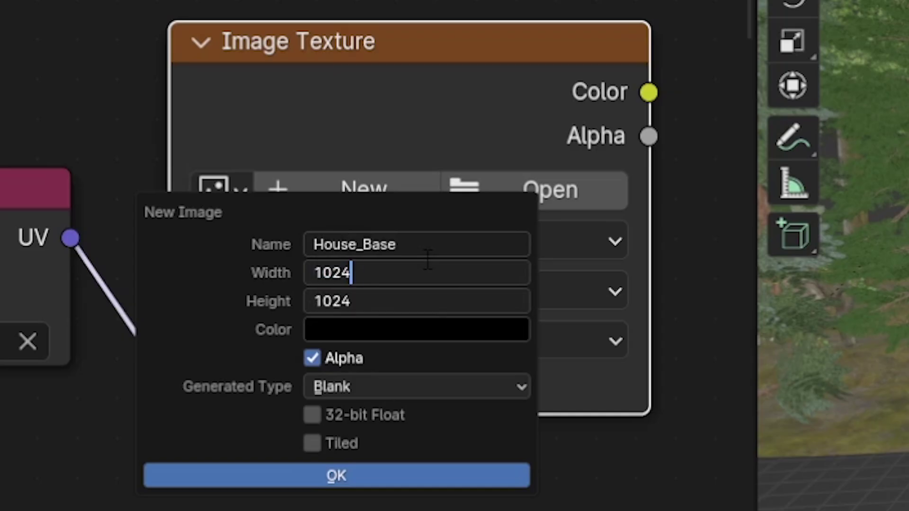
click(376, 467)
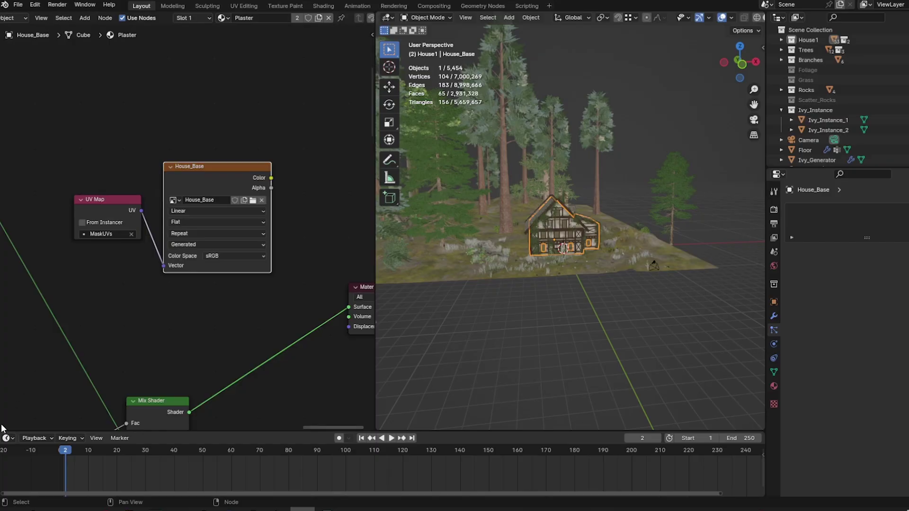
- Split off an Image Editor below the shader nodes and display the House_Base image in it
drag(3, 429, 14, 256)
click(8, 261)
click(43, 312)
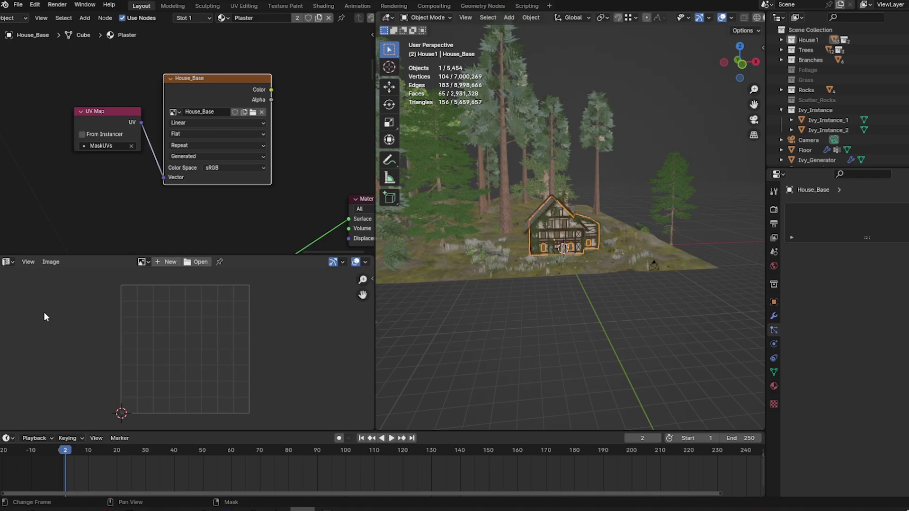
click(142, 264)
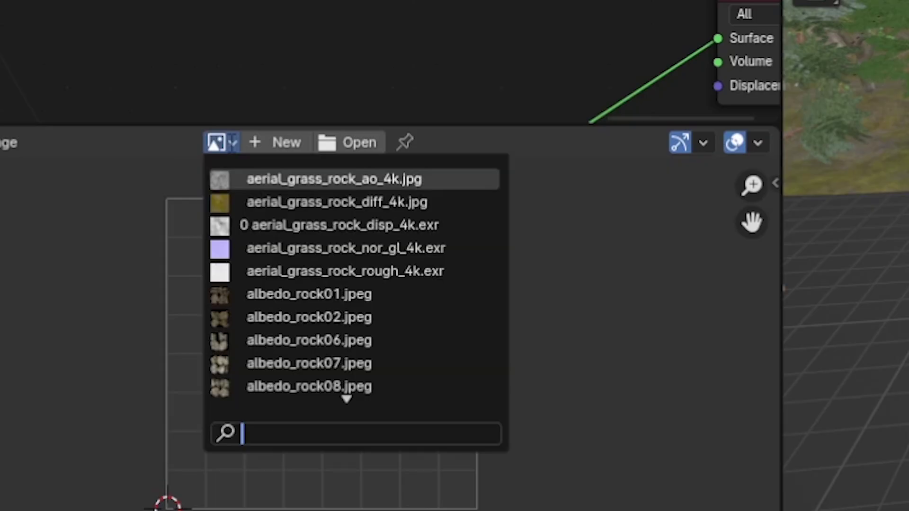
text(hou)
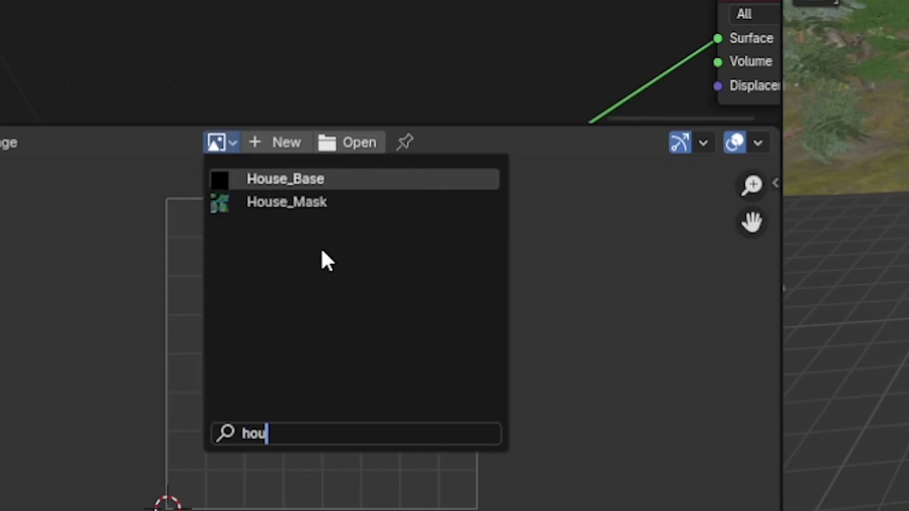
click(331, 179)
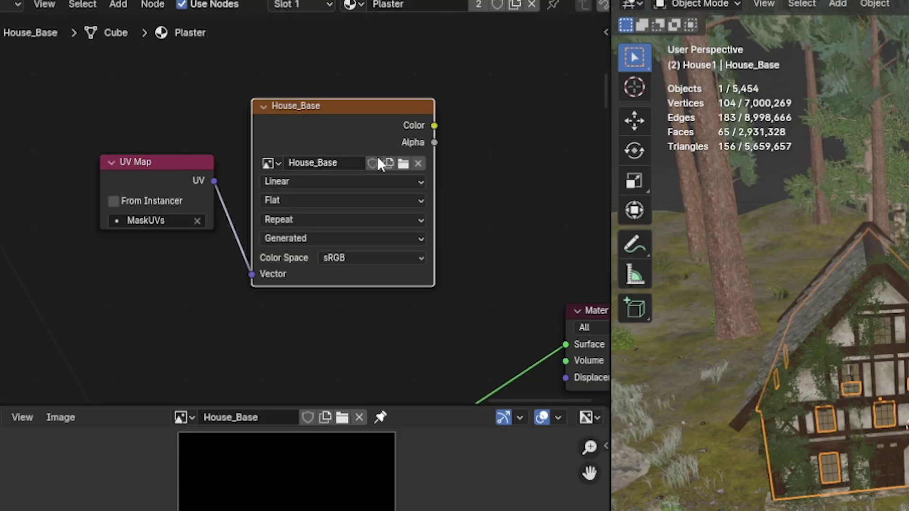
- Configure the Cycles bake settings with type Diffuse, only the Color contribution, and Image Textures as the output target
drag(242, 81, 479, 303)
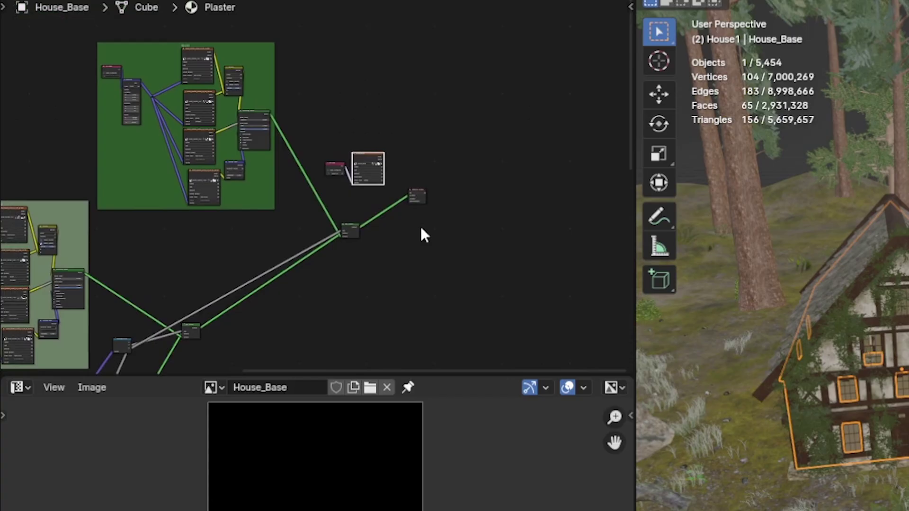
scroll(467, 192, up, 10)
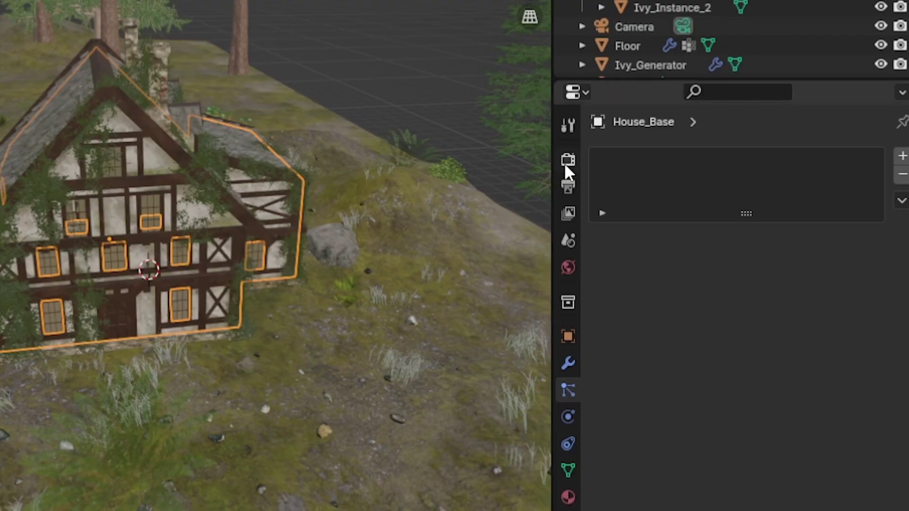
click(566, 163)
click(690, 122)
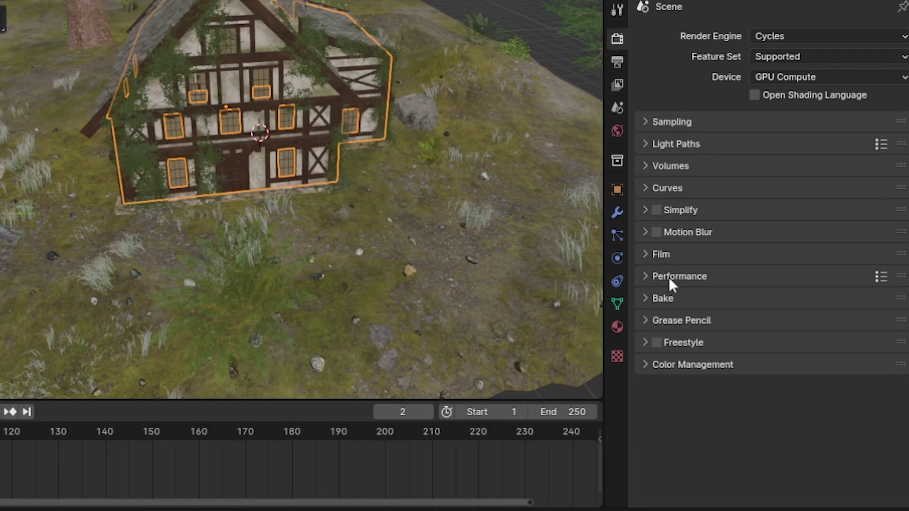
click(671, 297)
scroll(674, 294, down, 4)
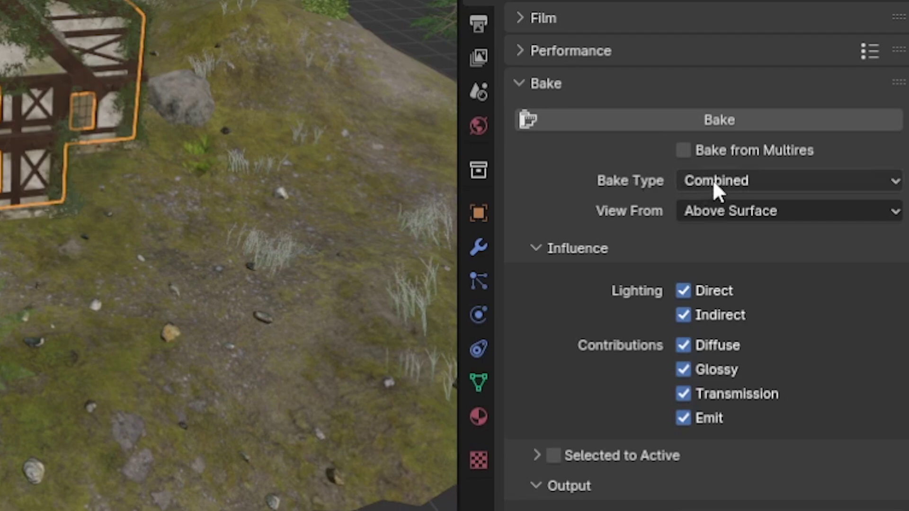
click(735, 180)
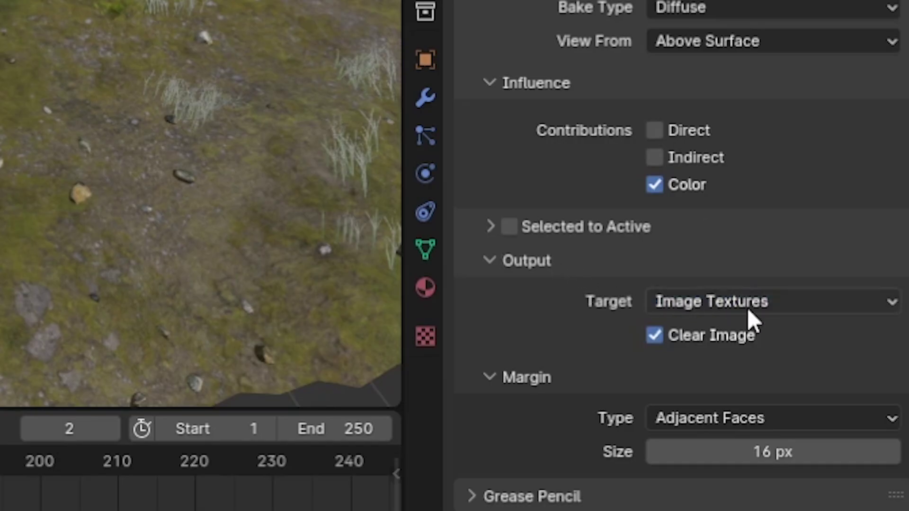
click(747, 308)
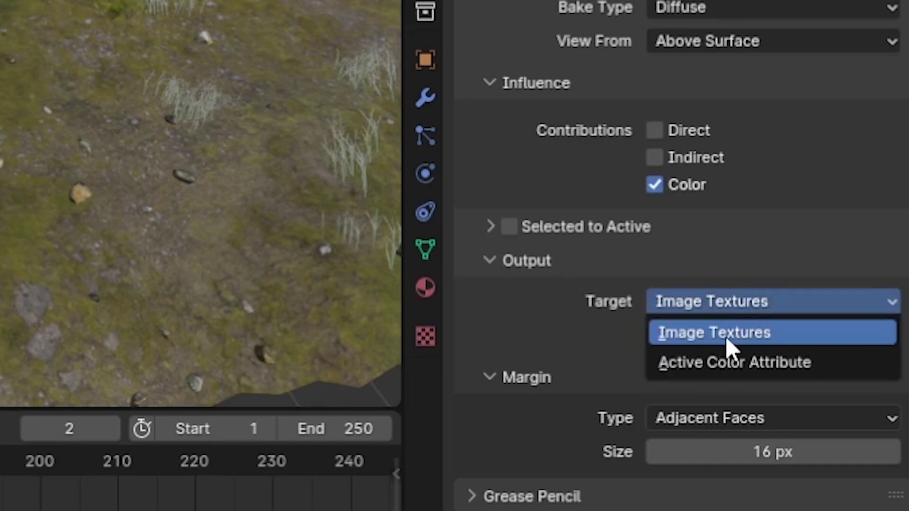
click(751, 325)
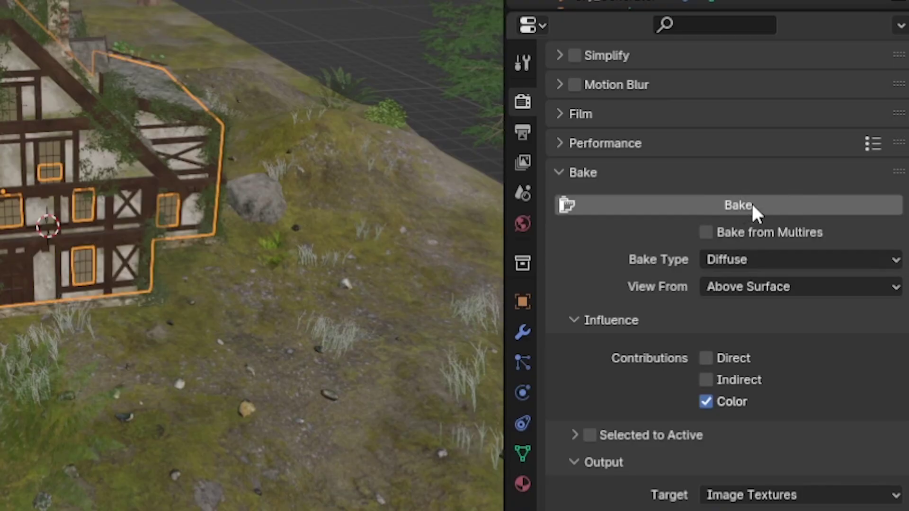
- Bake the plaster's diffuse color into the House_Base image and inspect the baked texture up close
scroll(659, 329, up, 8)
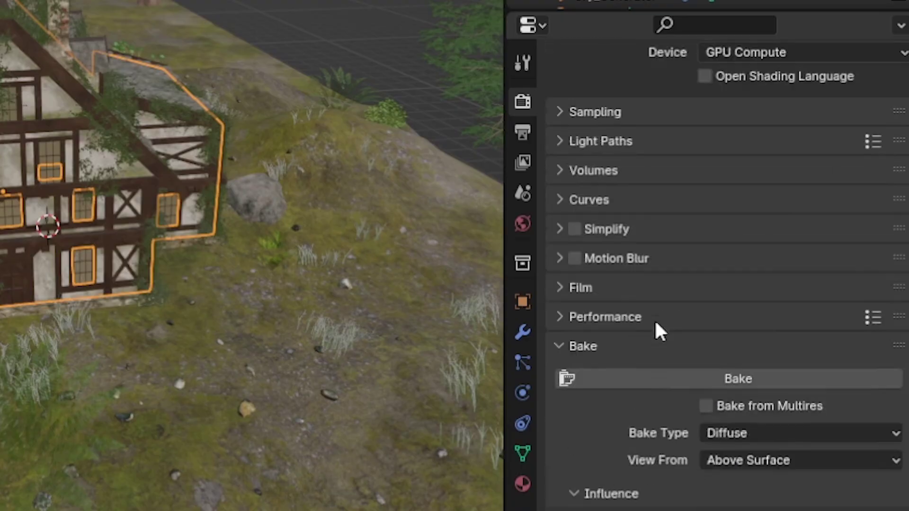
click(609, 159)
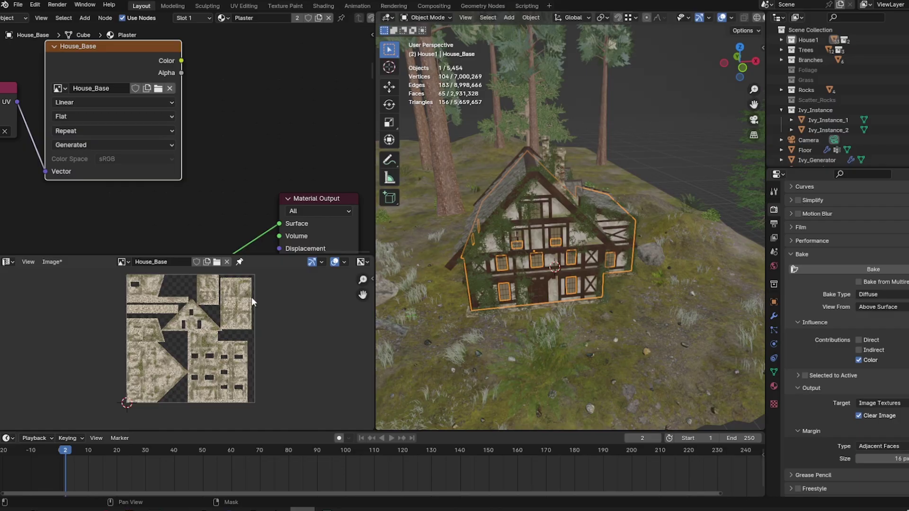
scroll(201, 348, up, 8)
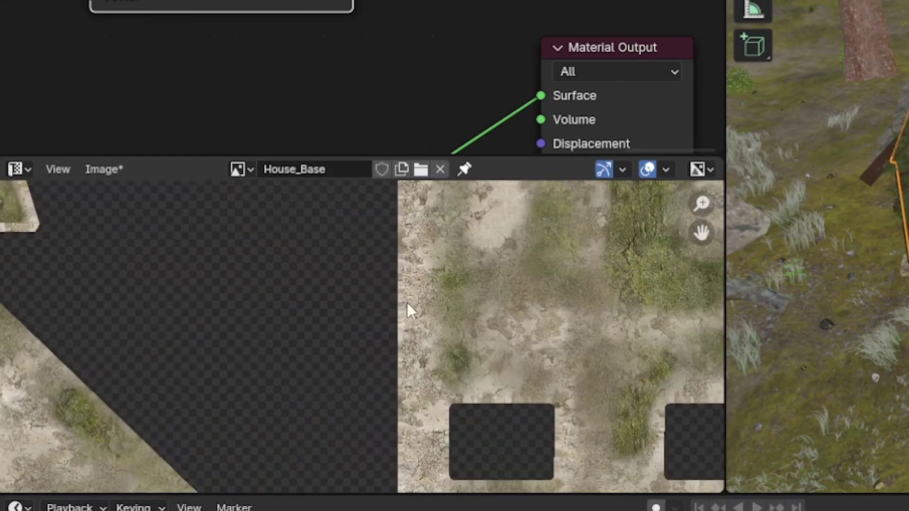
scroll(361, 361, down, 6)
scroll(369, 349, up, 6)
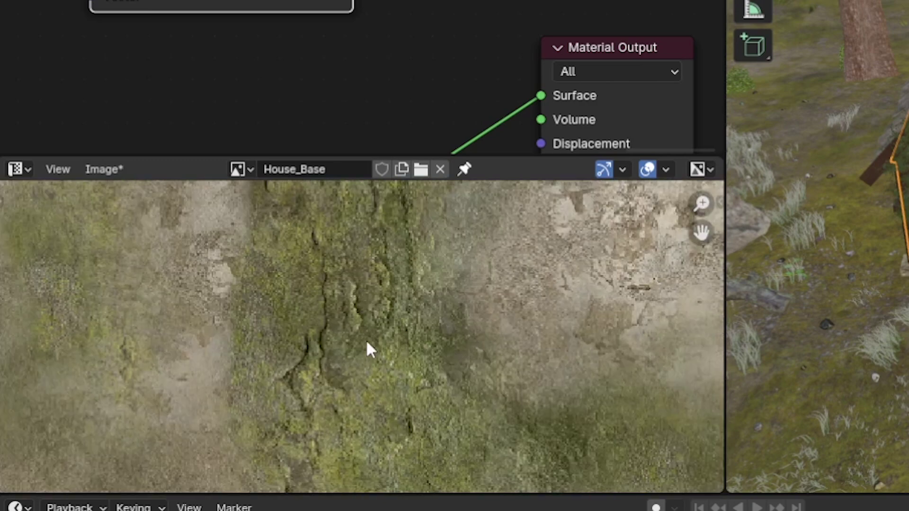
scroll(374, 317, down, 5)
scroll(389, 288, down, 8)
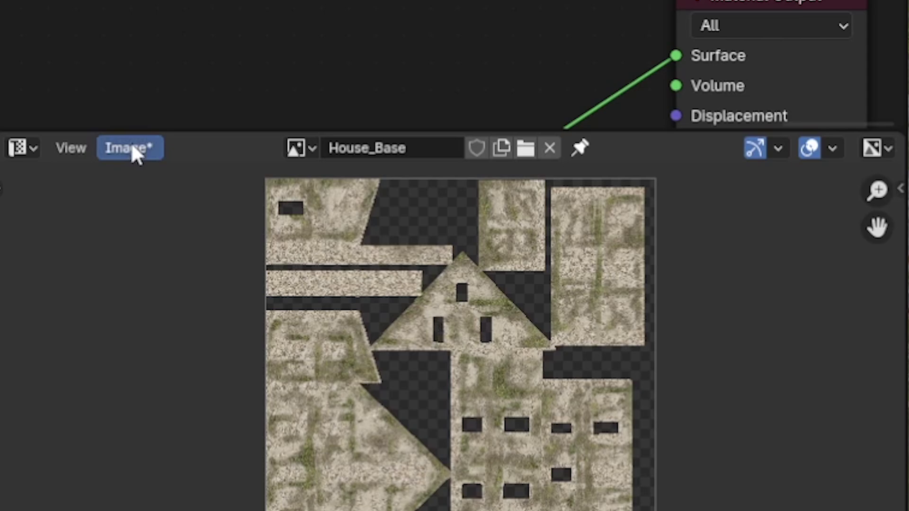
- Save the baked image to the Desktop as House_Base.png
click(131, 151)
click(173, 417)
click(83, 183)
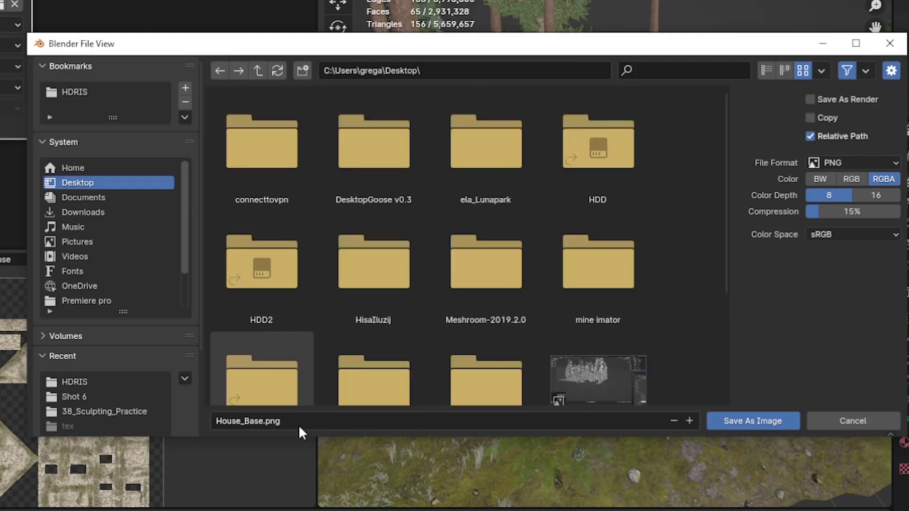
click(299, 424)
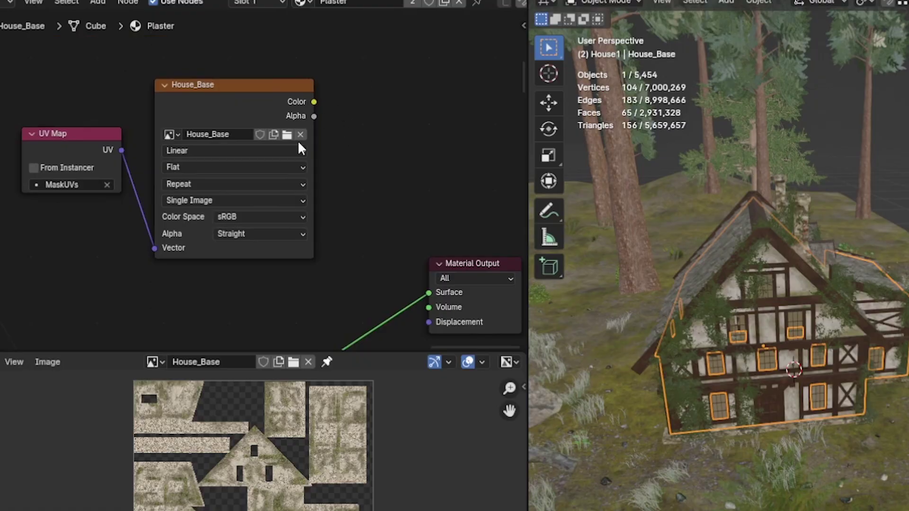
- Open the saved House_Base.png from the Desktop folder in the image viewer and examine the texture's detail
drag(366, 76, 135, 250)
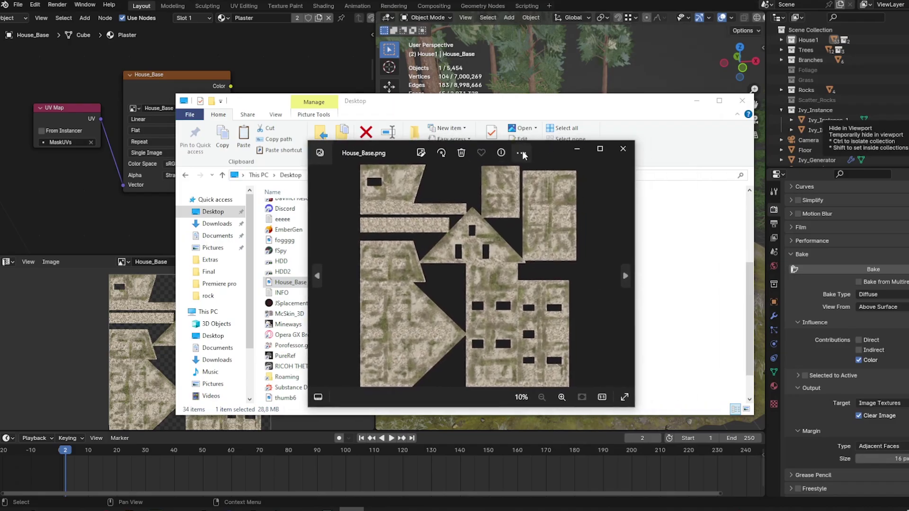
double_click(530, 159)
scroll(332, 142, up, 8)
scroll(345, 137, down, 5)
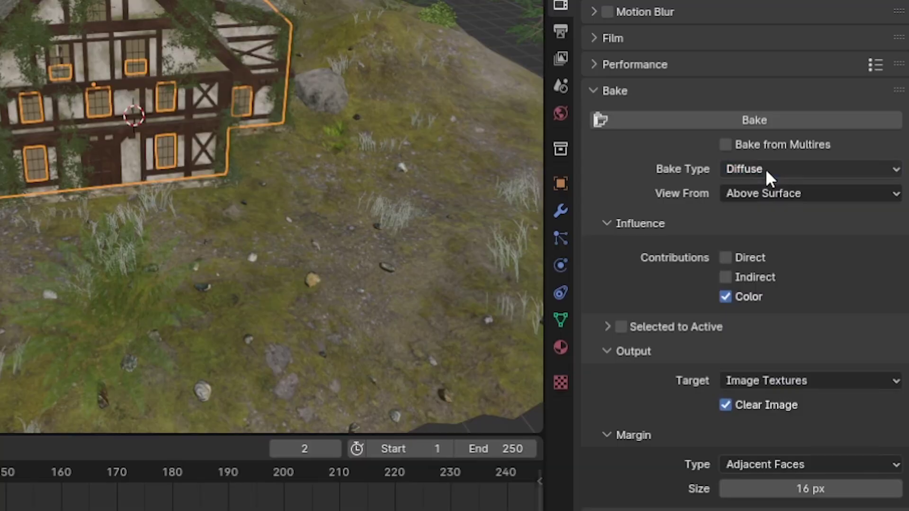
- Switch the bake type through Roughness to Normal and set the normal map's Swizzle G to -Y
click(765, 169)
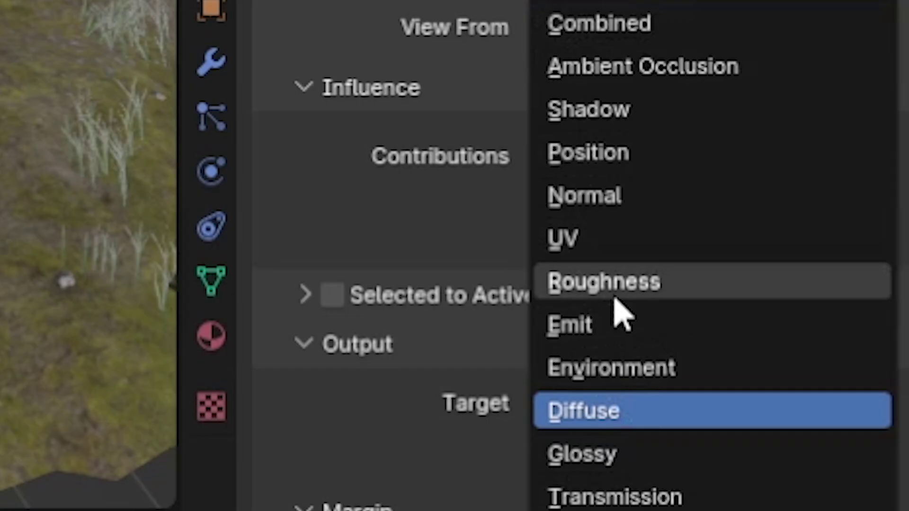
click(762, 327)
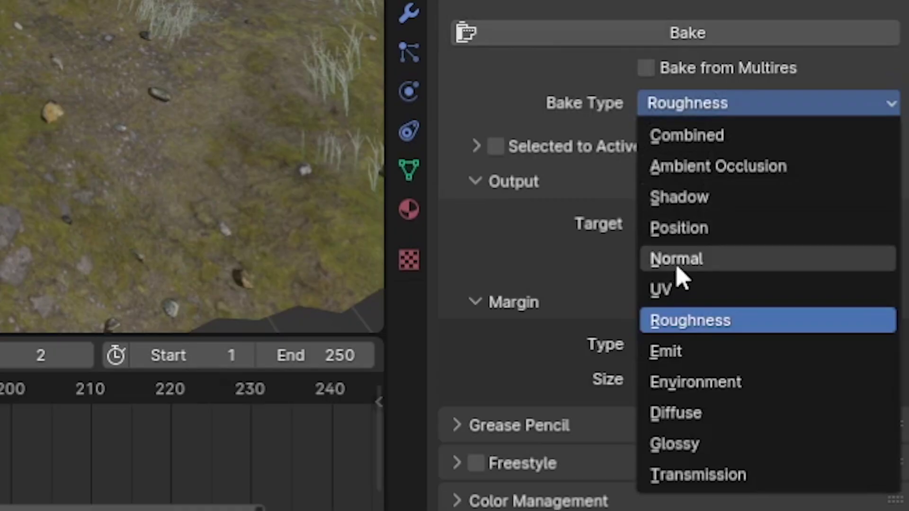
click(678, 266)
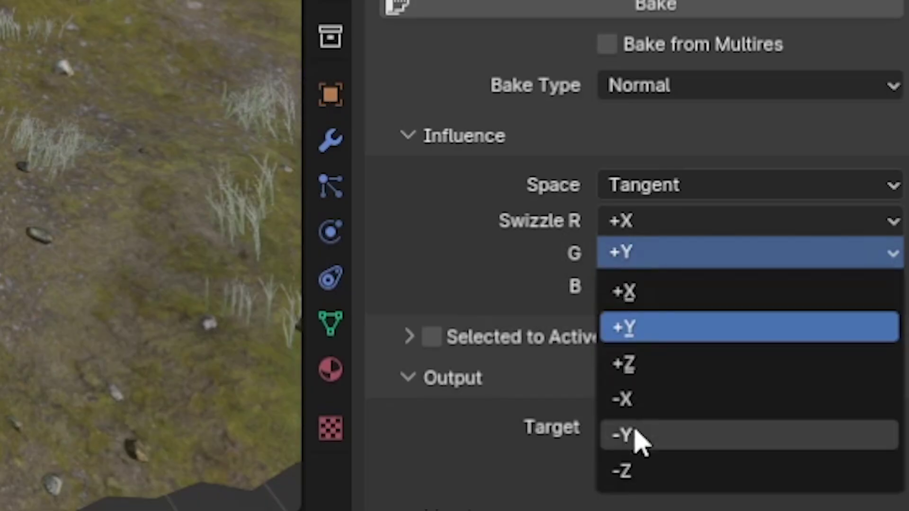
click(622, 435)
click(749, 253)
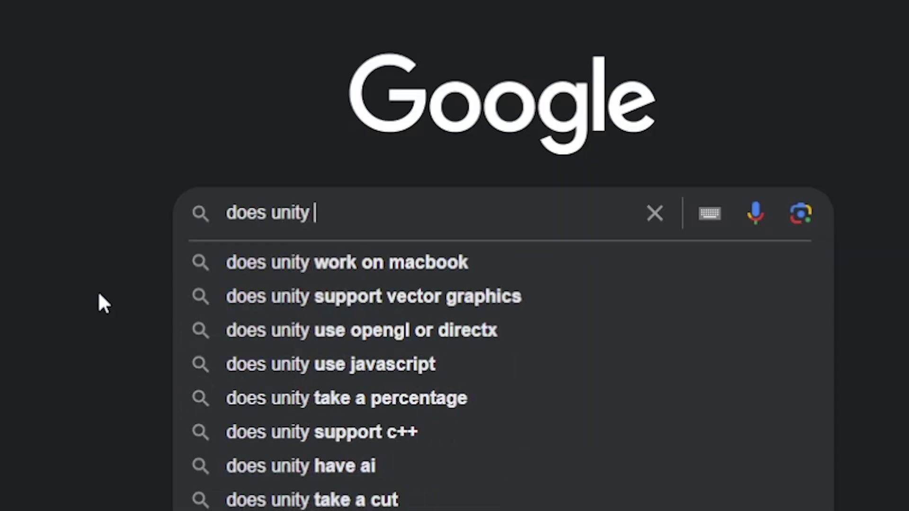
- Switch to the browser and complete the Google query as "does unity use openGL" to check Unity's normal map format
text(use open)
key(BackSpace)
key(BackSpace)
key(BackSpace)
key(BackSpace)
key(BackSpace)
text(openGL)
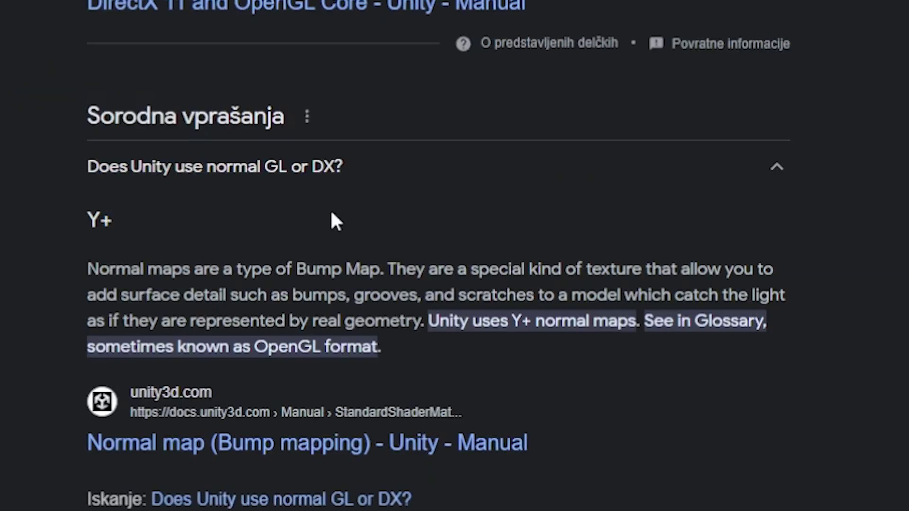
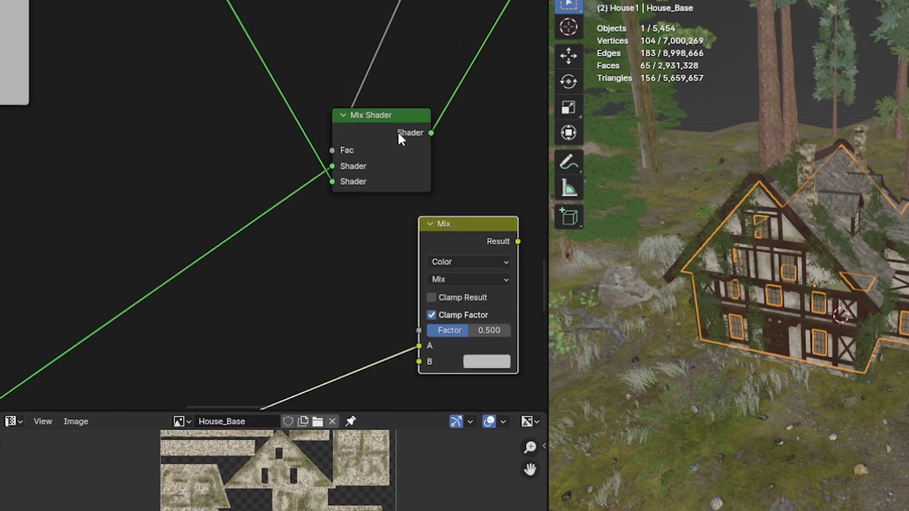
- Connect the other plaster group's roughness texture colour to the Mix node's B input and the shader mix mask to its Factor
ctrl+middle_drag(464, 194, 29, 10)
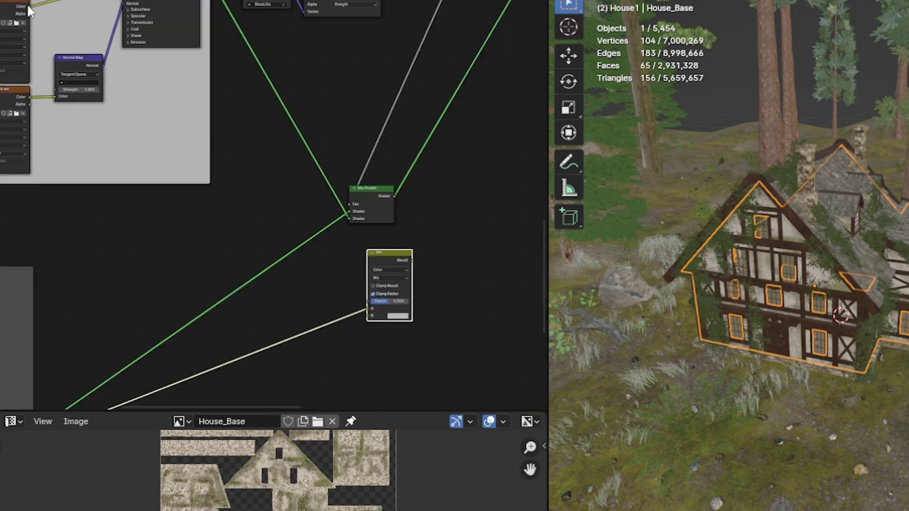
drag(360, 317, 366, 316)
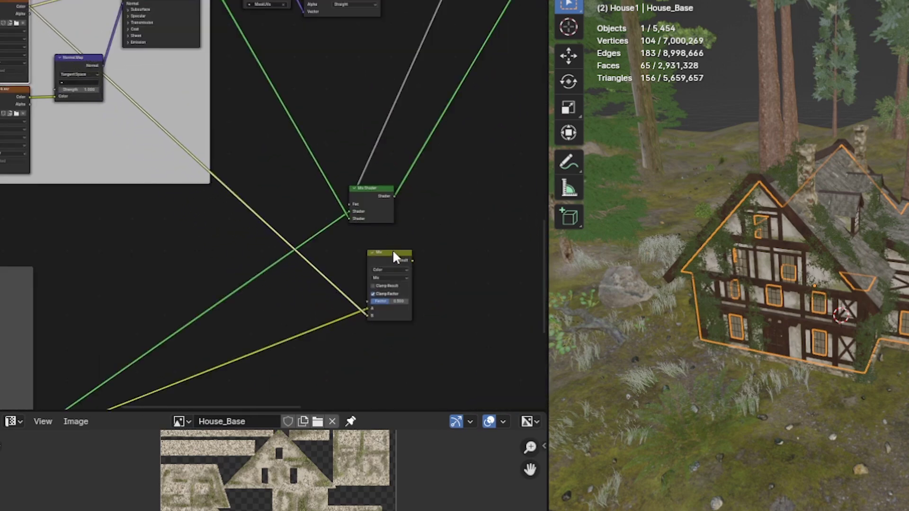
ctrl+middle_drag(393, 247, 357, 9)
drag(352, 7, 253, 368)
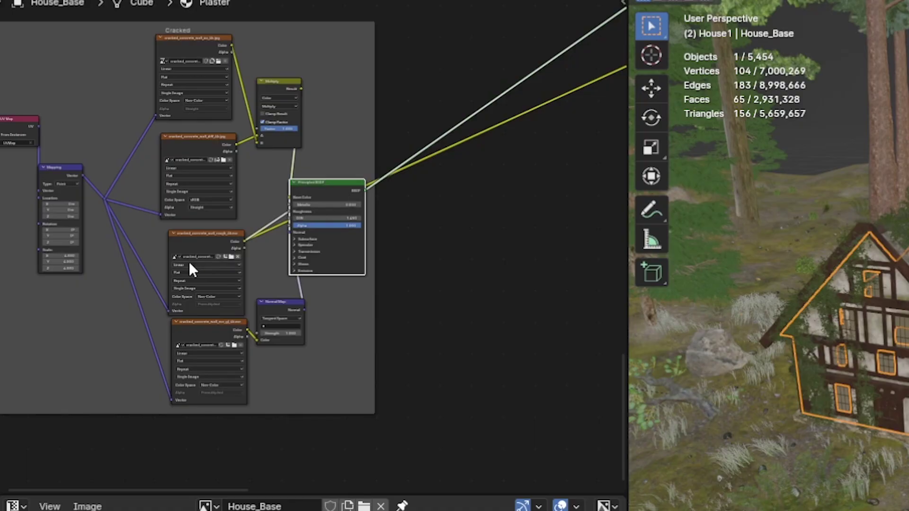
- Add a new Principled BSDF node and place it in the empty space beyond the roughness Mix node
click(199, 238)
click(311, 191)
middle_drag(426, 170, 373, 213)
click(499, 186)
click(335, 211)
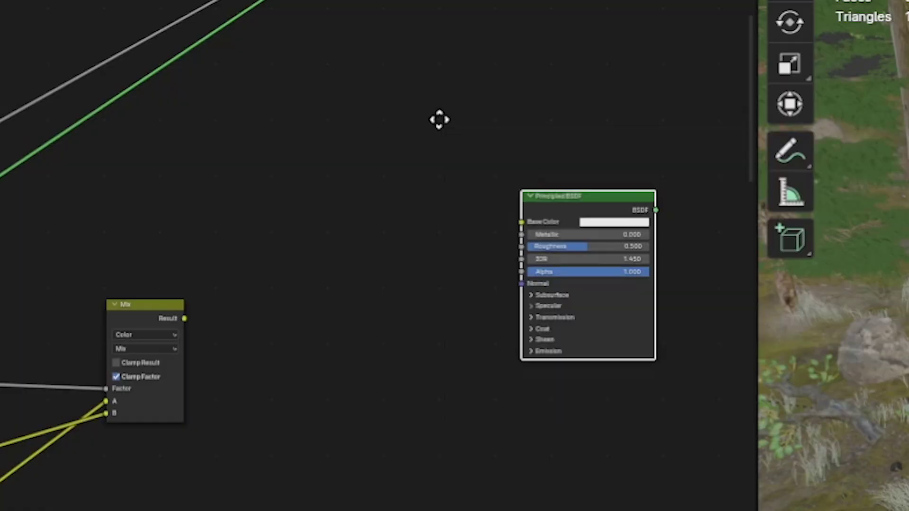
drag(438, 119, 396, 126)
shift+scroll(332, 151, down, 3)
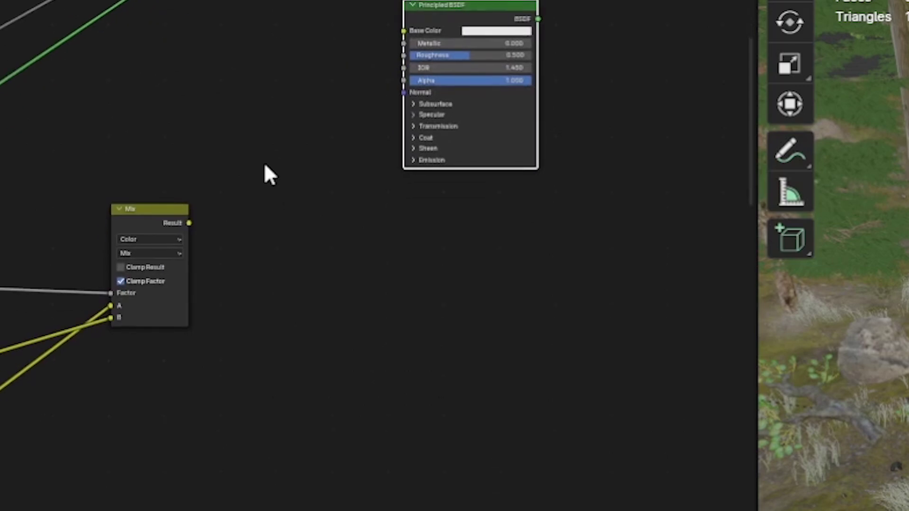
- Connect the Mix result to the new Principled BSDF's Emission Color and set the bake type to Emit
scroll(265, 173, up, 2)
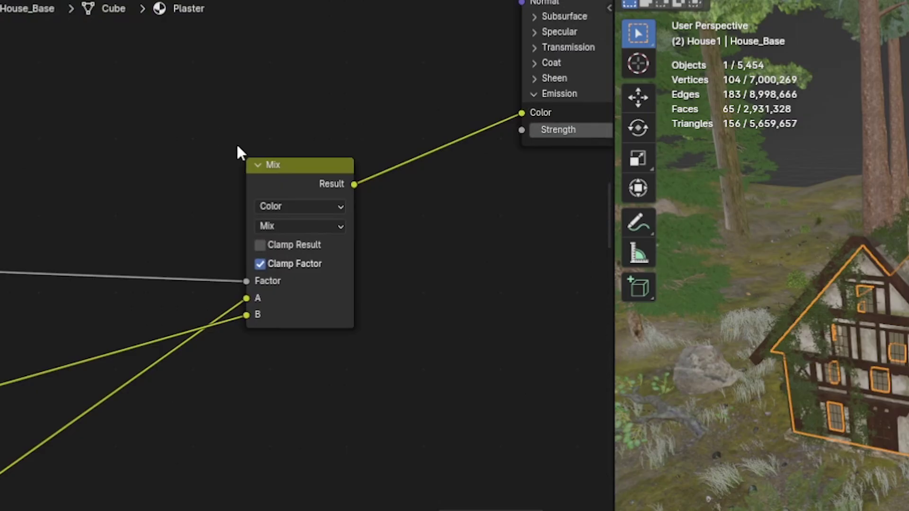
scroll(196, 158, down, 2)
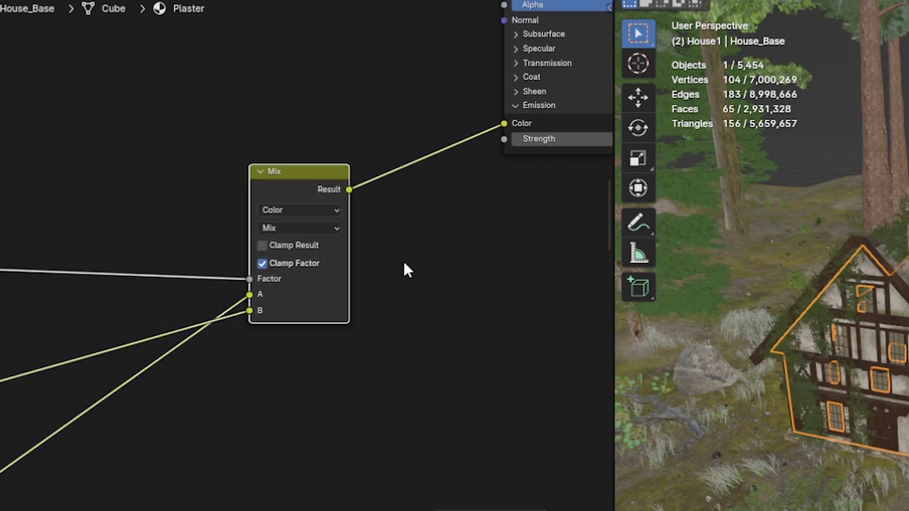
scroll(299, 229, up, 3)
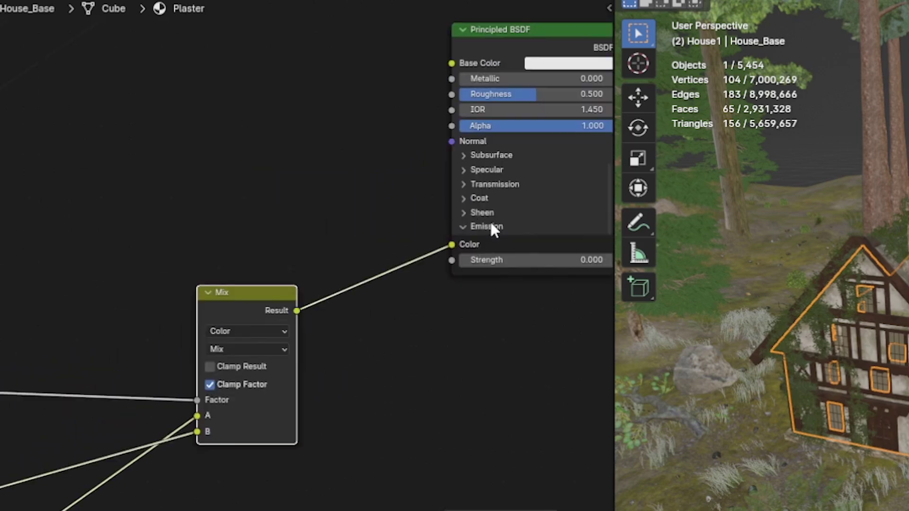
scroll(490, 227, down, 3)
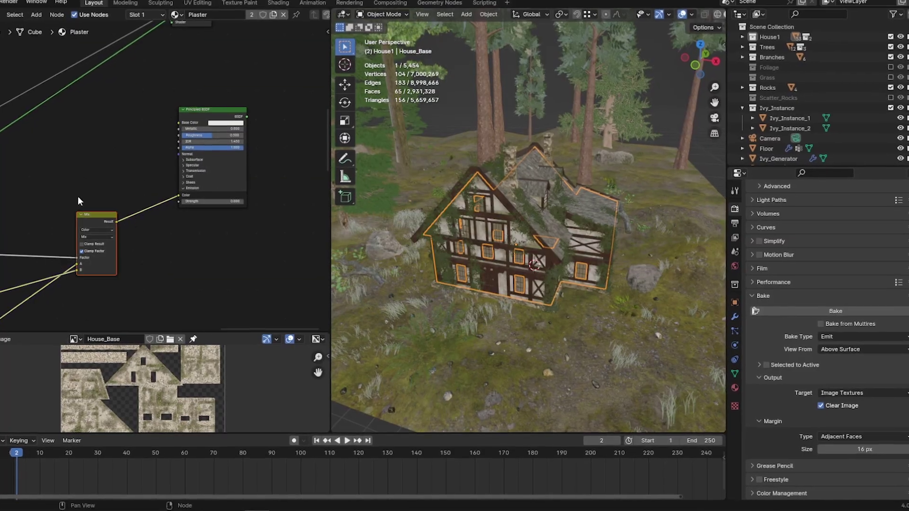
drag(69, 183, 133, 276)
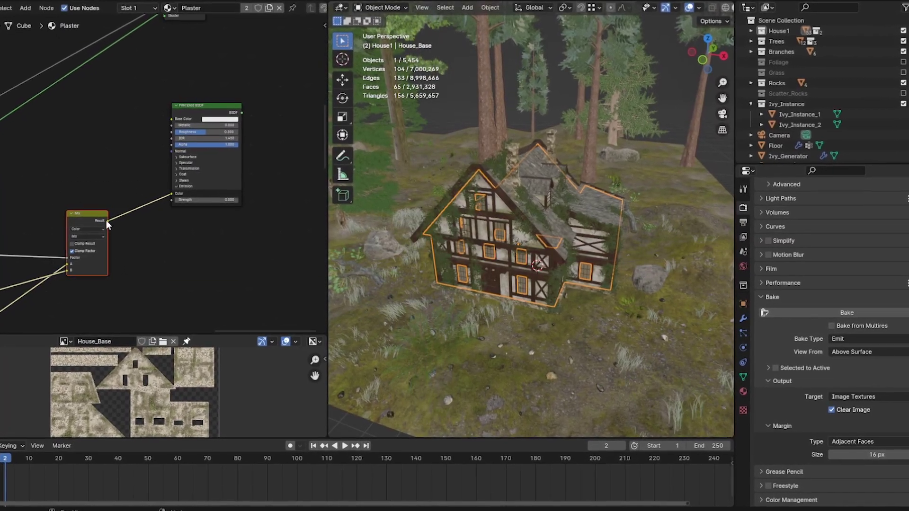